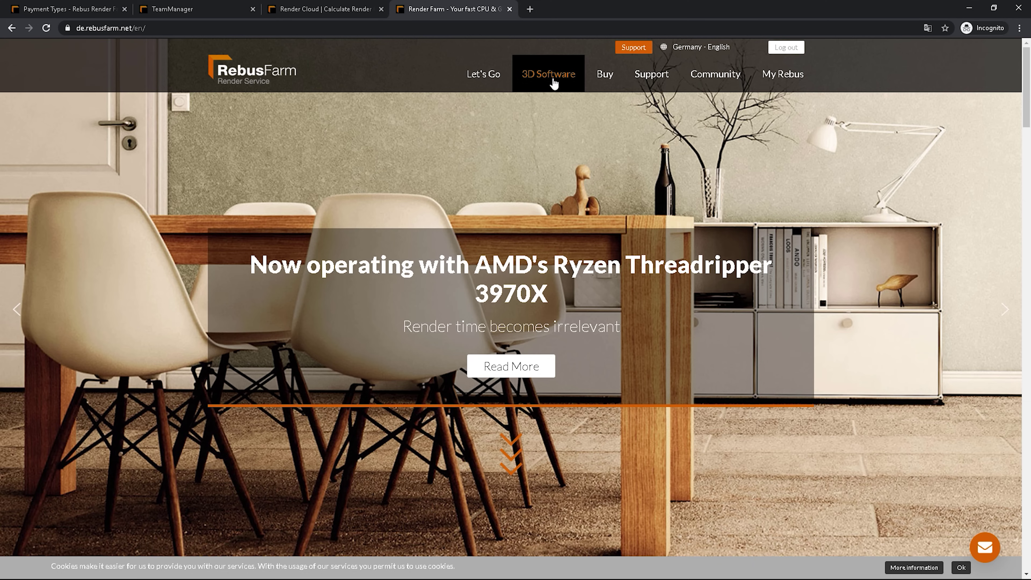
# - Open RebusFarm's 3ds Max render farm page and scroll through supported 3ds Max releases 2013–2020
pyautogui.click(555, 81)
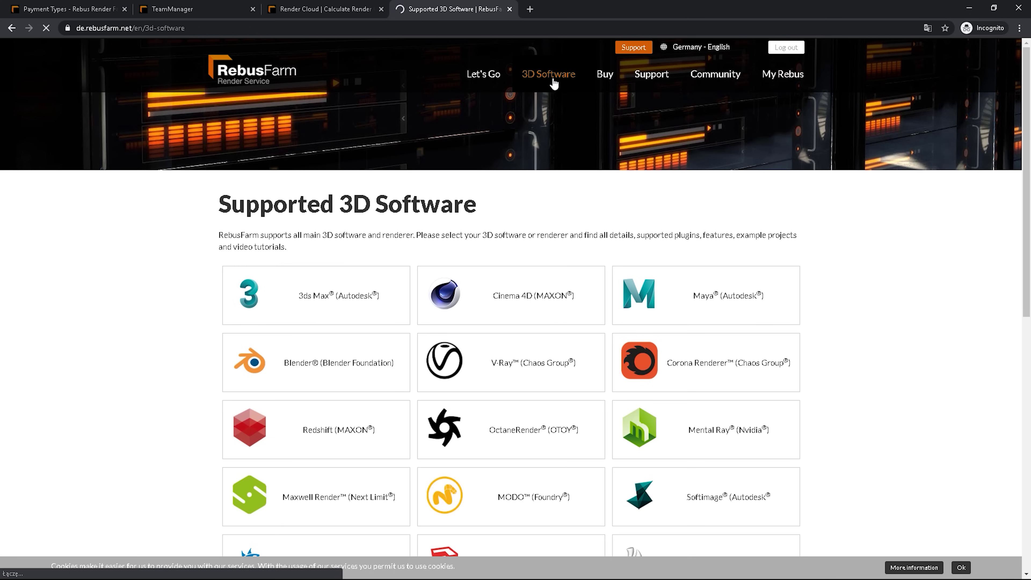
pyautogui.click(346, 297)
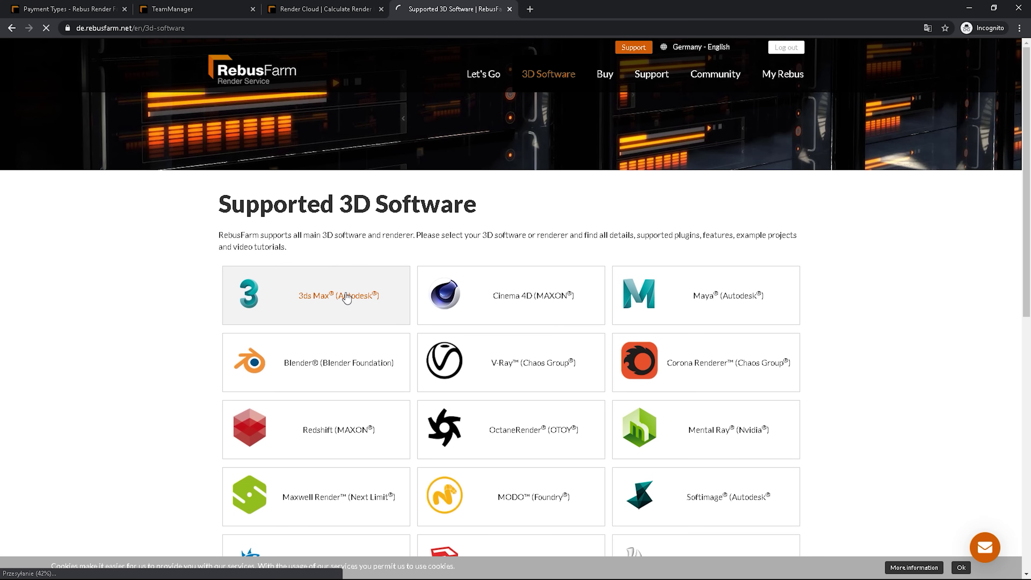
pyautogui.scroll(-5, 340, 297)
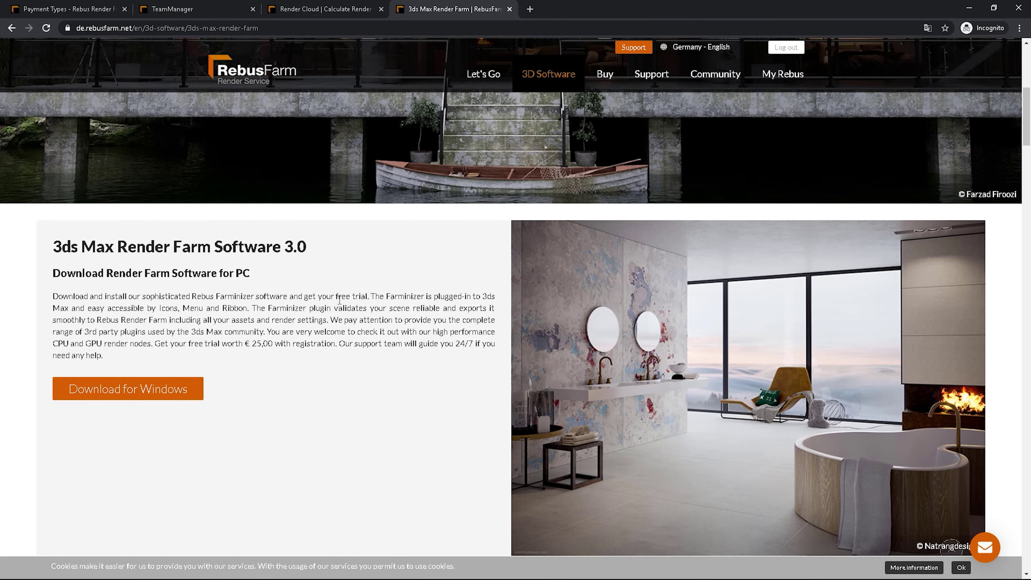
pyautogui.scroll(-6, 340, 298)
pyautogui.scroll(-1, 334, 315)
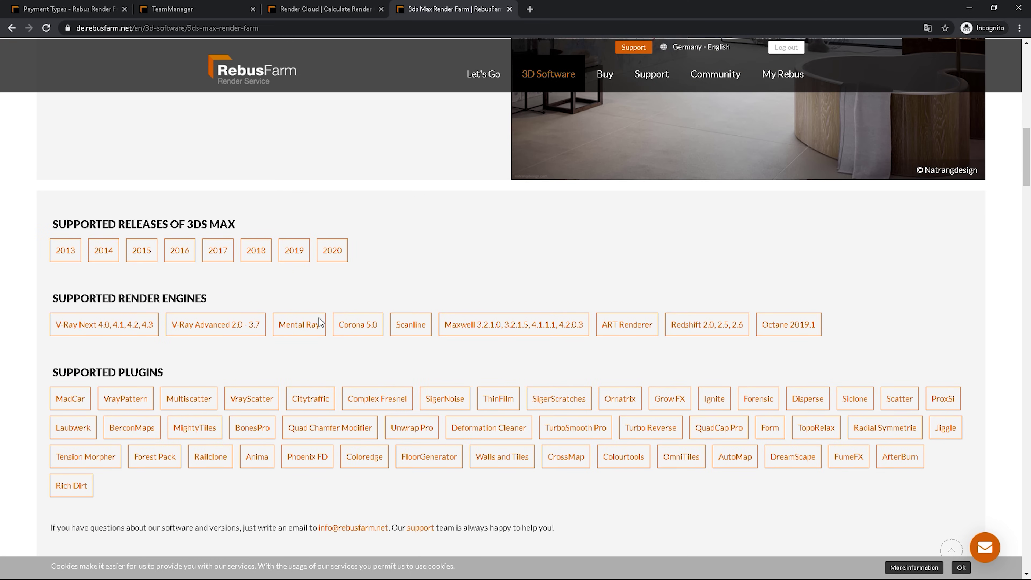
# - Review supported plugins such as Forest Pack and GrowFX, then scroll back up to Download for Windows
pyautogui.moveTo(52, 224); pyautogui.dragTo(169, 219)
pyautogui.click(108, 347)
pyautogui.moveTo(135, 455); pyautogui.dragTo(183, 455)
pyautogui.moveTo(654, 398); pyautogui.dragTo(682, 401)
pyautogui.click(623, 426)
pyautogui.scroll(-1, 721, 451)
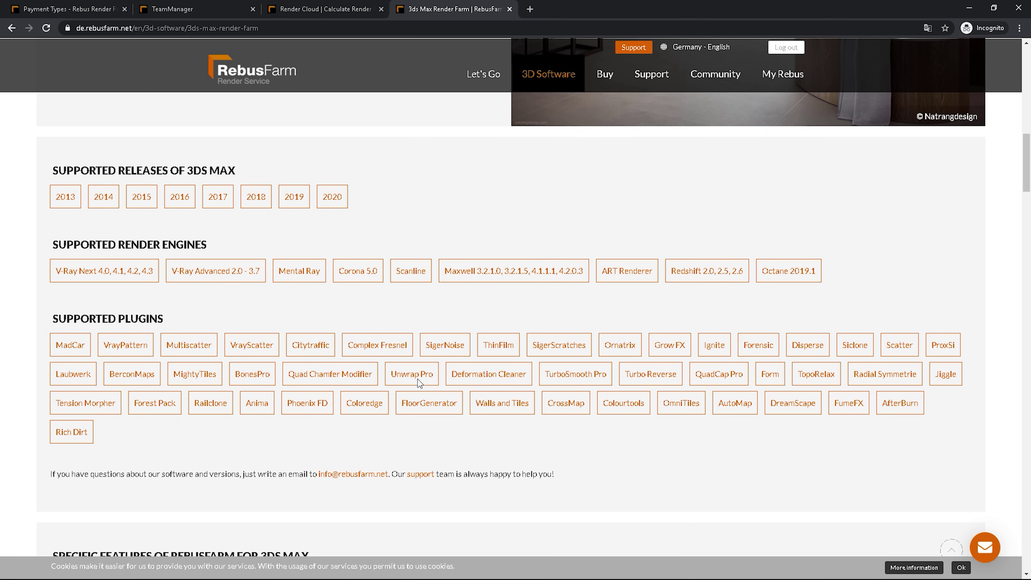
pyautogui.scroll(10, 417, 379)
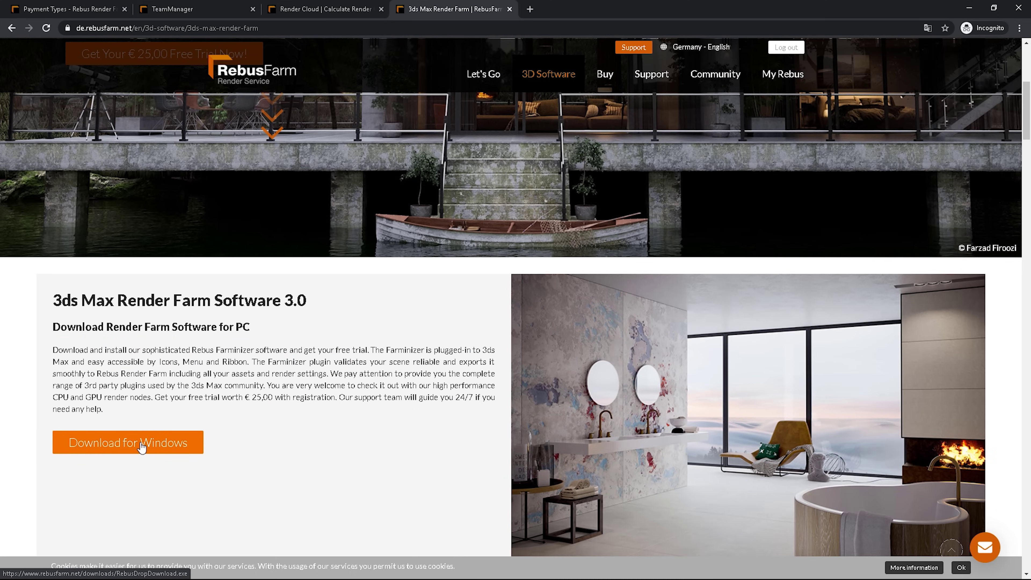
# - Download the RebusFarm software for Windows
pyautogui.click(141, 447)
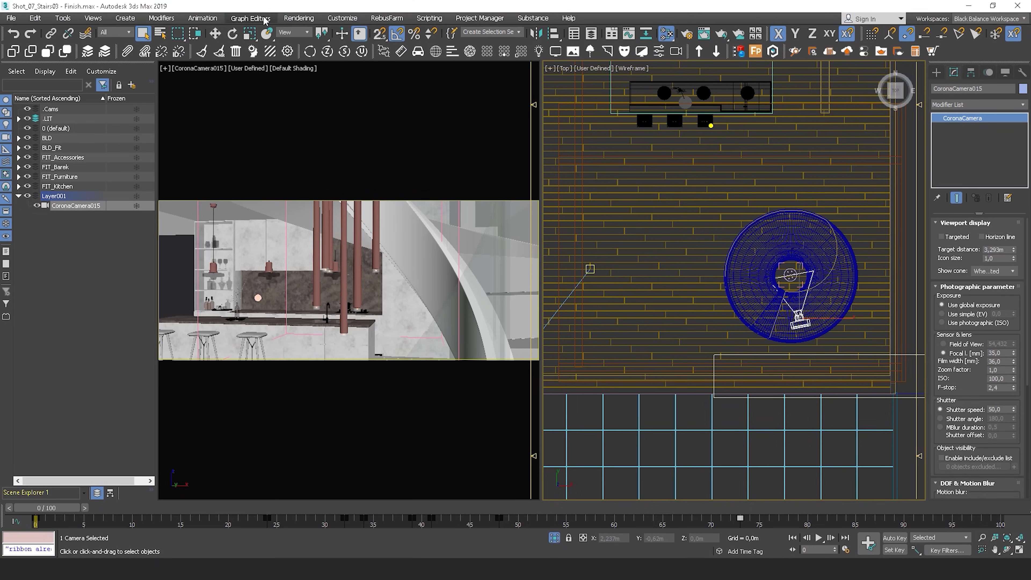
# - Bring up the RebusFarm commands in 3ds Max for the Shot_07_Stairs03 scene
pyautogui.click(386, 18)
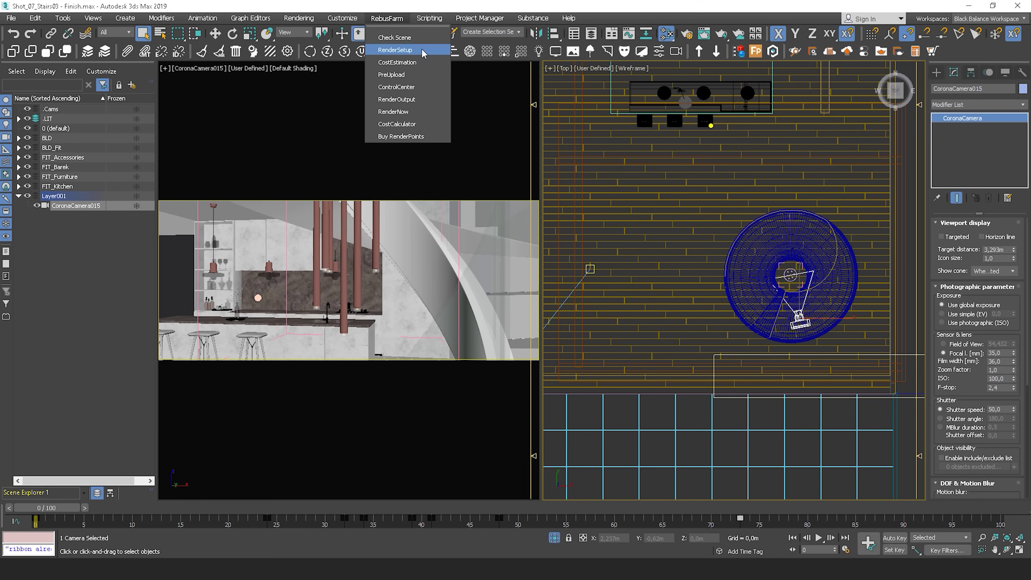
# - Dismiss the RebusFarm menu, float its toolbar, and open Corona's Render Setup dialog
pyautogui.click(784, 53)
pyautogui.moveTo(784, 53)
pyautogui.mouseDown()
pyautogui.moveTo(697, 124)
pyautogui.moveTo(794, 51)
pyautogui.mouseUp()
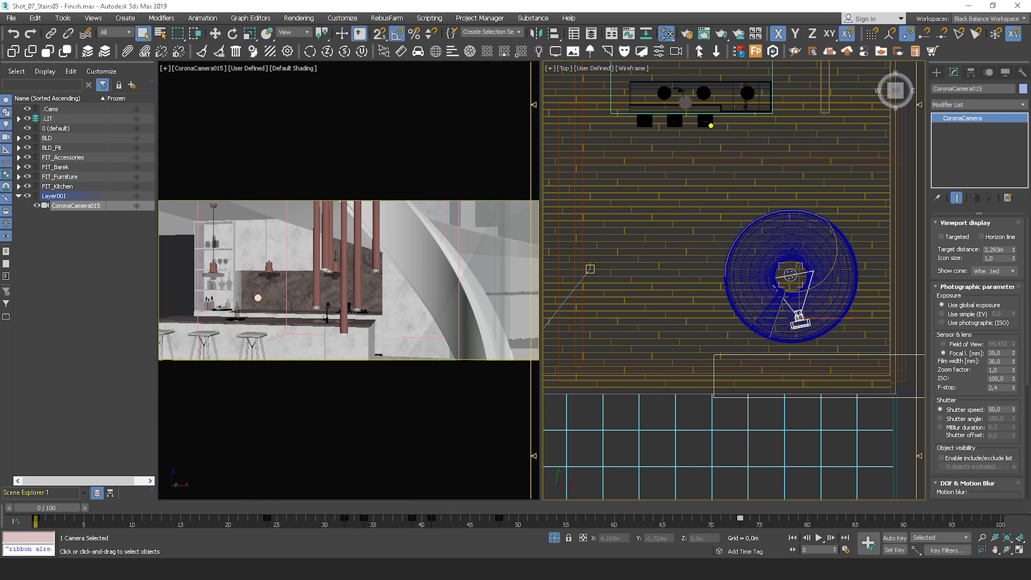
pyautogui.click(687, 35)
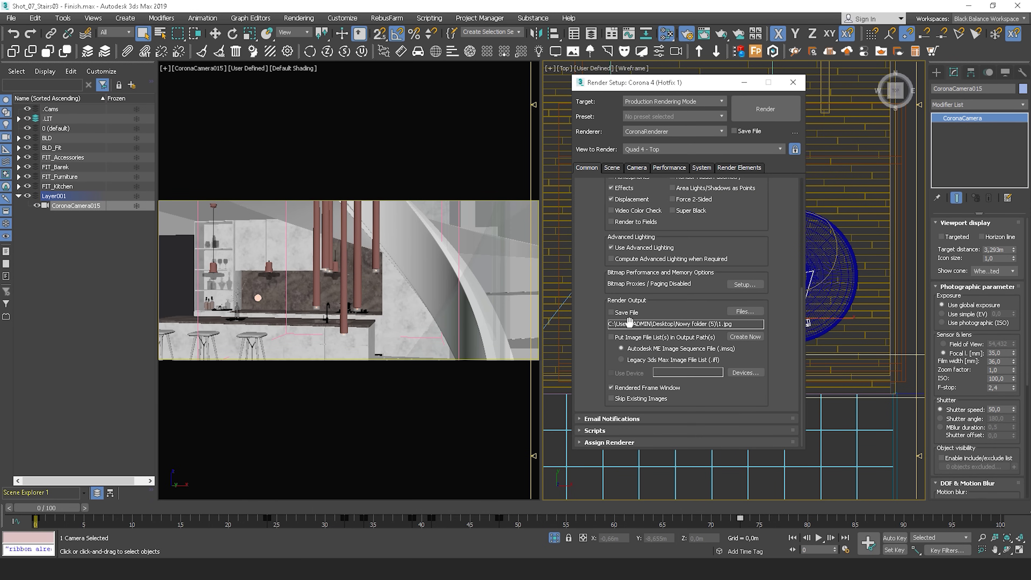
# - Set render output to Shot07_Stairs03.exr as OpenEXR in Rebus Render Output, accepting default EXR settings
pyautogui.click(741, 317)
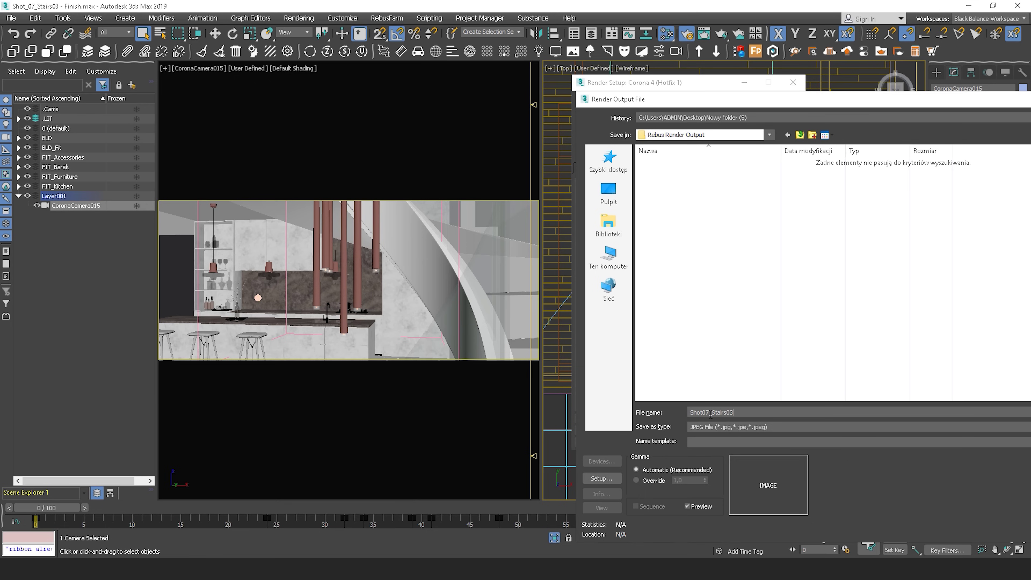
pyautogui.click(718, 428)
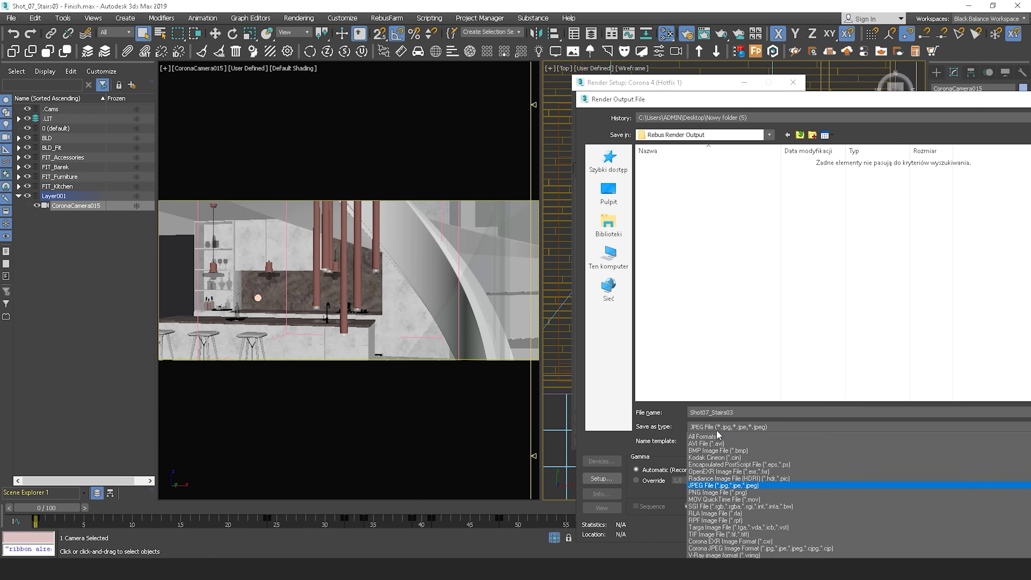
pyautogui.click(726, 471)
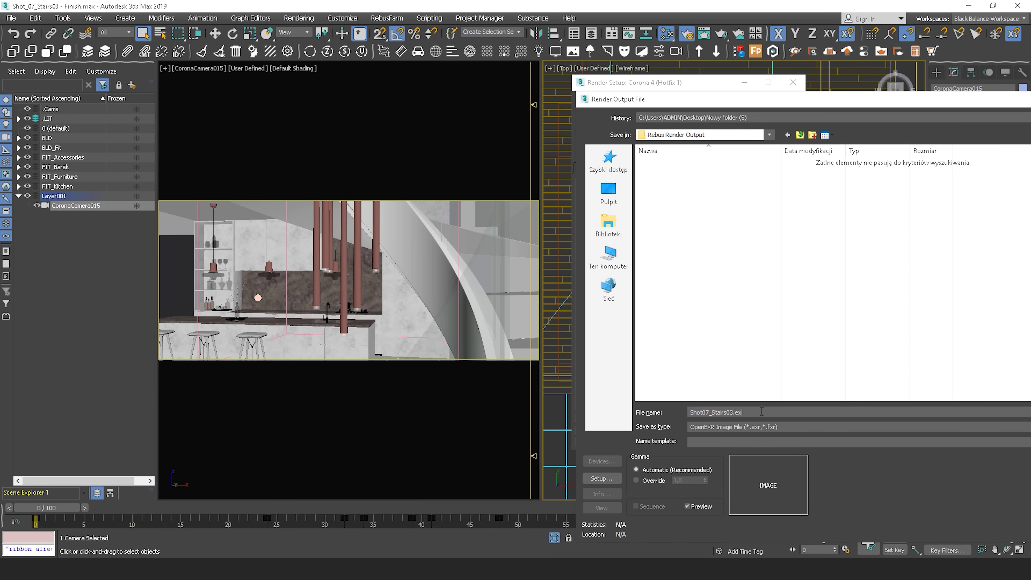
pyautogui.write('r')
pyautogui.press('Return')
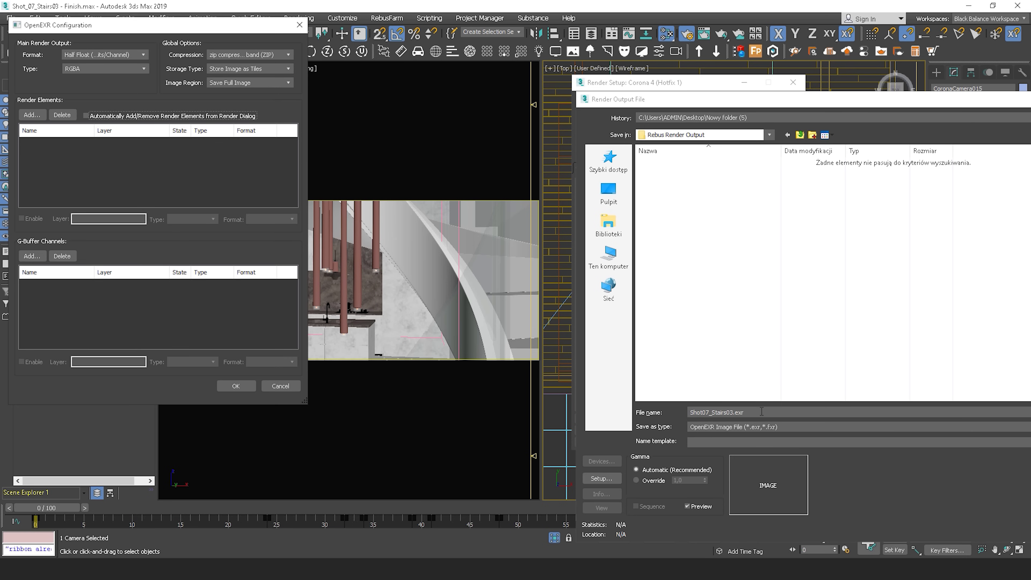
pyautogui.press('Return')
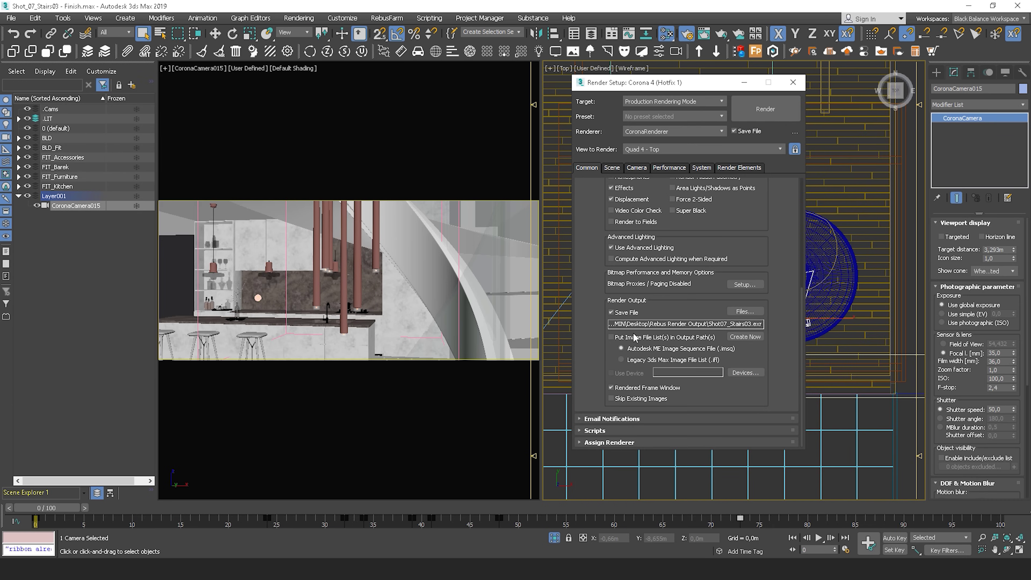
pyautogui.moveTo(788, 252); pyautogui.dragTo(771, 450)
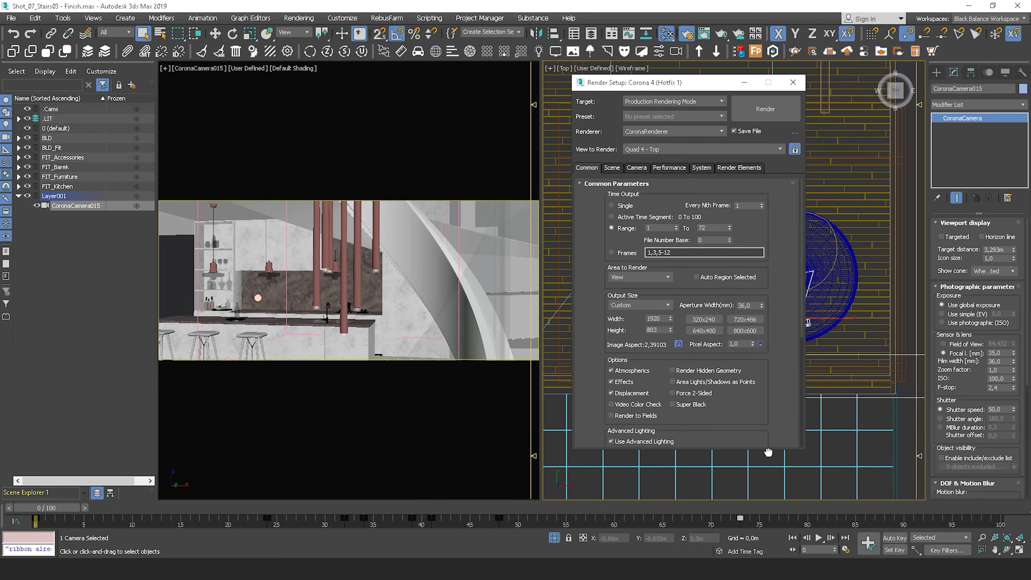
# - On Corona's Scene tab, set noise level limit 2,0, keep pass limit 185, and add no render elements
pyautogui.click(612, 168)
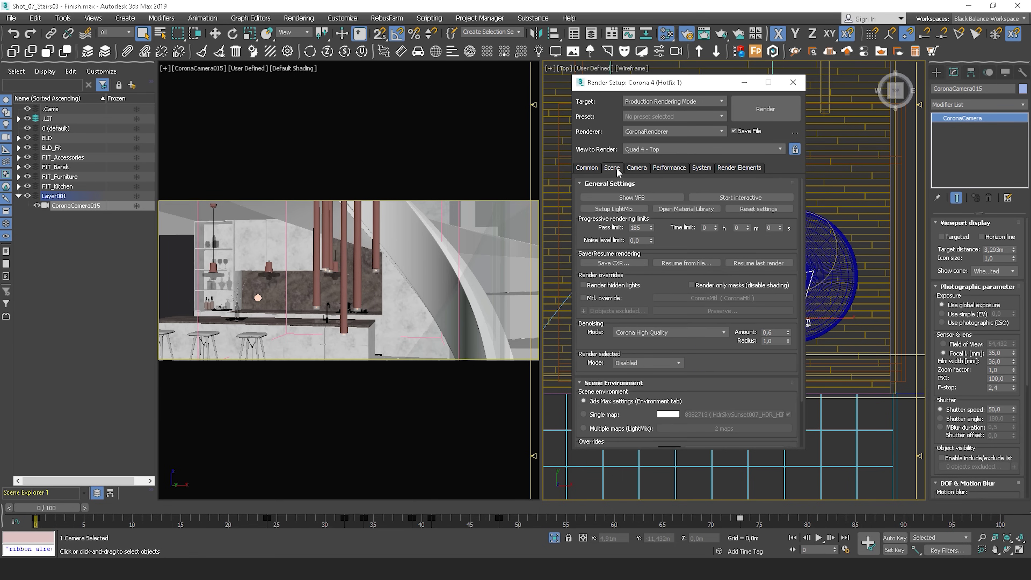
pyautogui.doubleClick(638, 228)
pyautogui.doubleClick(645, 241)
pyautogui.doubleClick(634, 228)
pyautogui.click(671, 240)
pyautogui.click(720, 170)
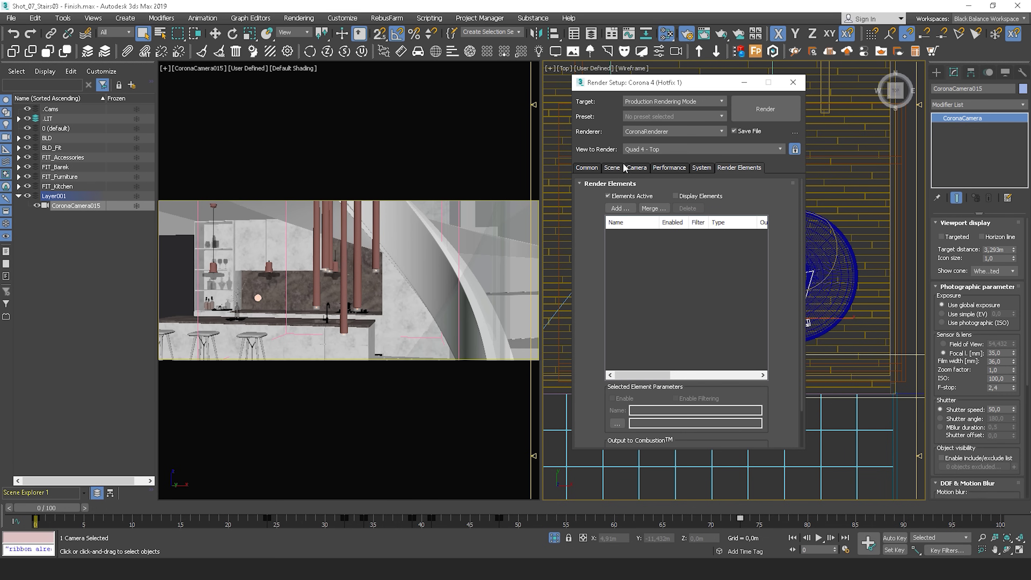
pyautogui.click(614, 168)
pyautogui.click(581, 168)
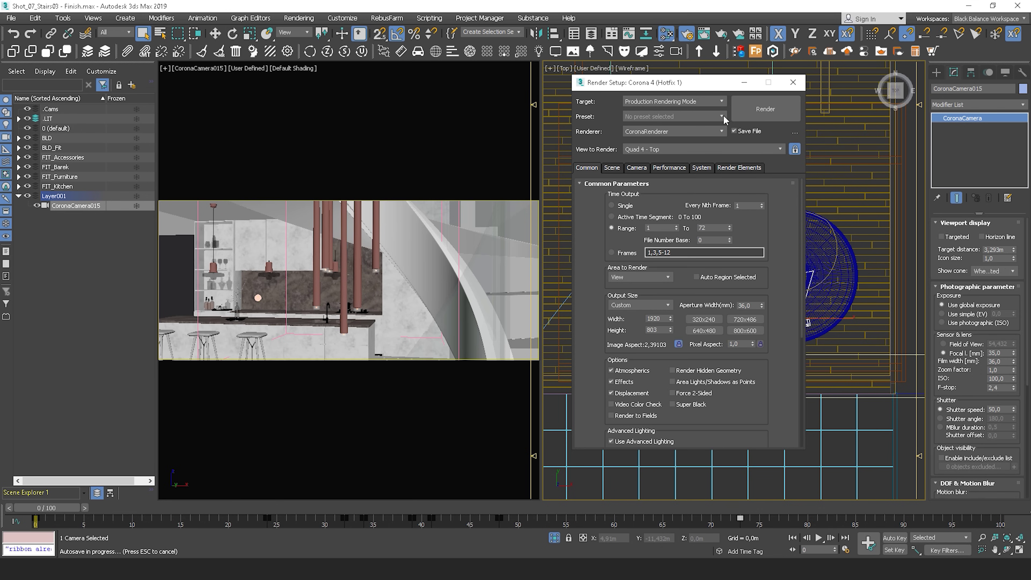
pyautogui.press('Escape')
# - Close Render Setup and open the RebusFarm Farminizer job setup
pyautogui.click(795, 85)
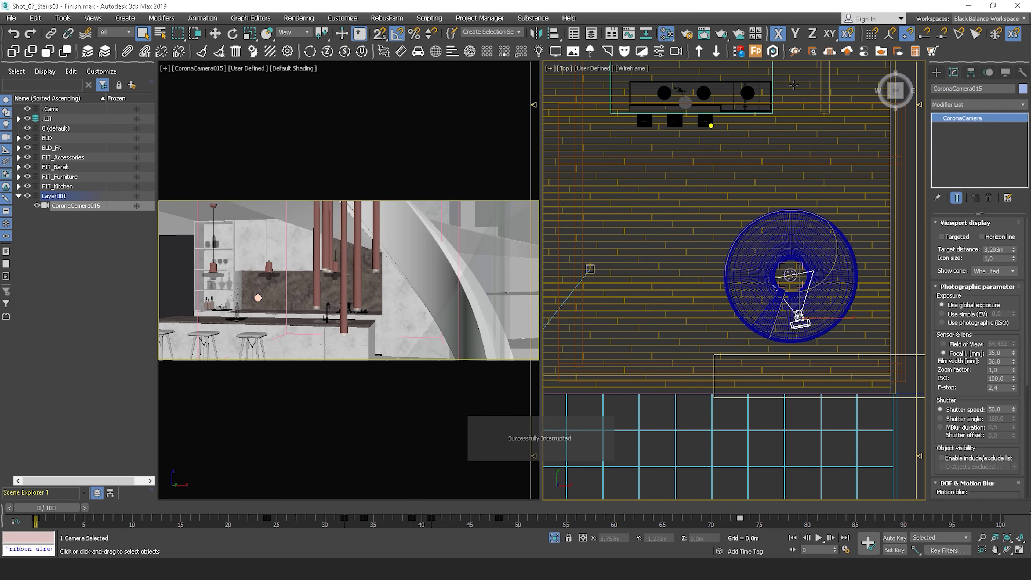
pyautogui.click(795, 53)
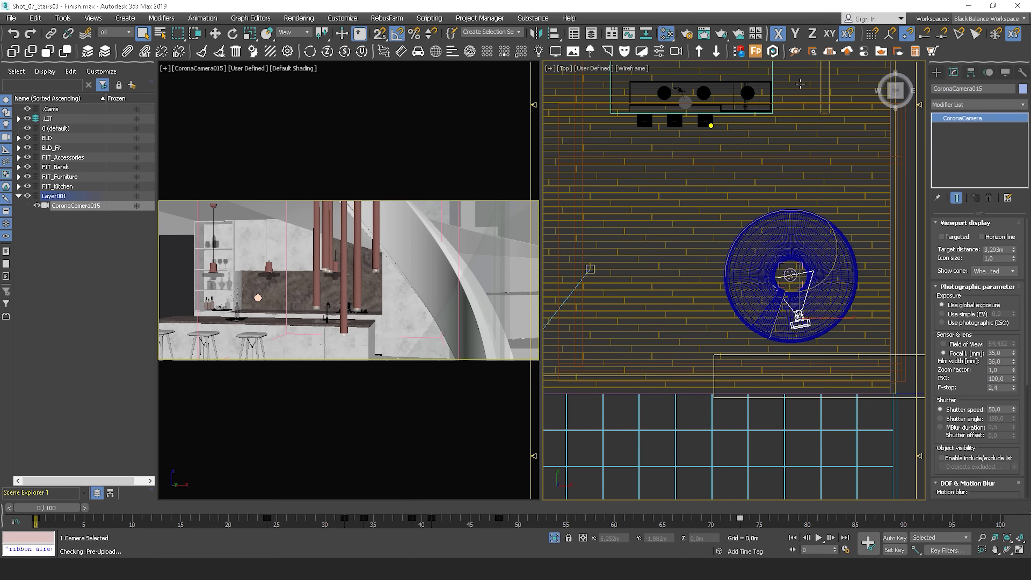
pyautogui.click(811, 56)
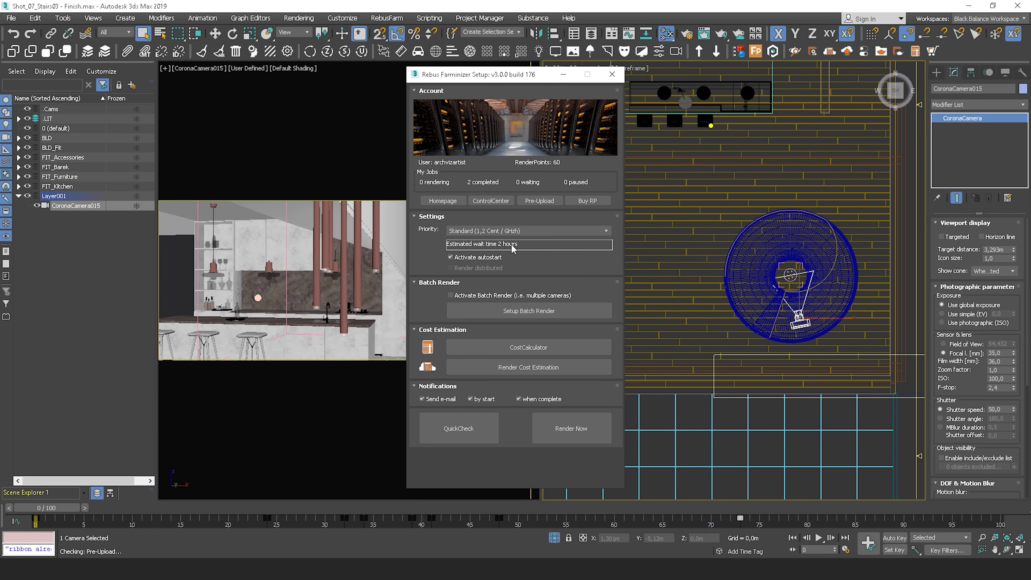
# - Keep Standard priority, e-mail only on job completion, and bring up the online cost calculator
pyautogui.click(520, 231)
pyautogui.click(503, 288)
pyautogui.click(517, 234)
pyautogui.click(518, 241)
pyautogui.click(439, 399)
pyautogui.click(438, 400)
pyautogui.click(571, 352)
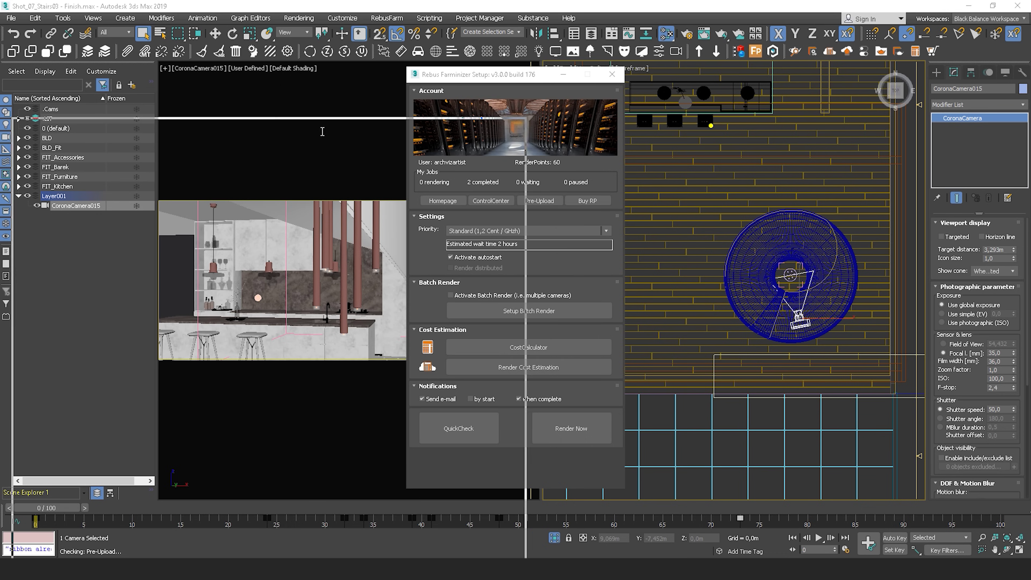
pyautogui.scroll(-5, 517, 291)
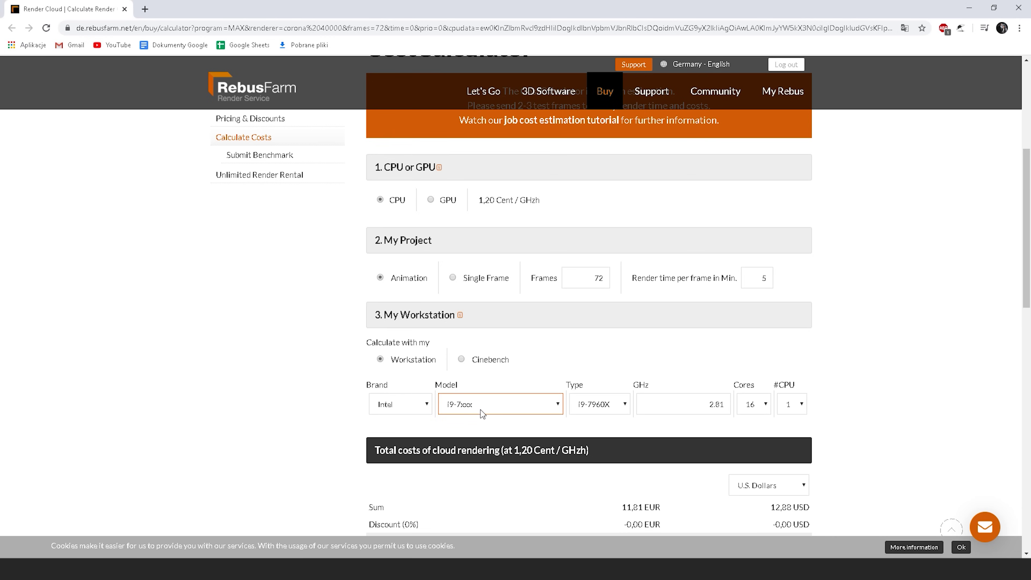
# - Calculate 72 frames at 25 minutes each on Workstation, totalling 59,06 EUR
pyautogui.click(476, 363)
pyautogui.click(380, 360)
pyautogui.doubleClick(609, 276)
pyautogui.doubleClick(759, 279)
pyautogui.write('25')
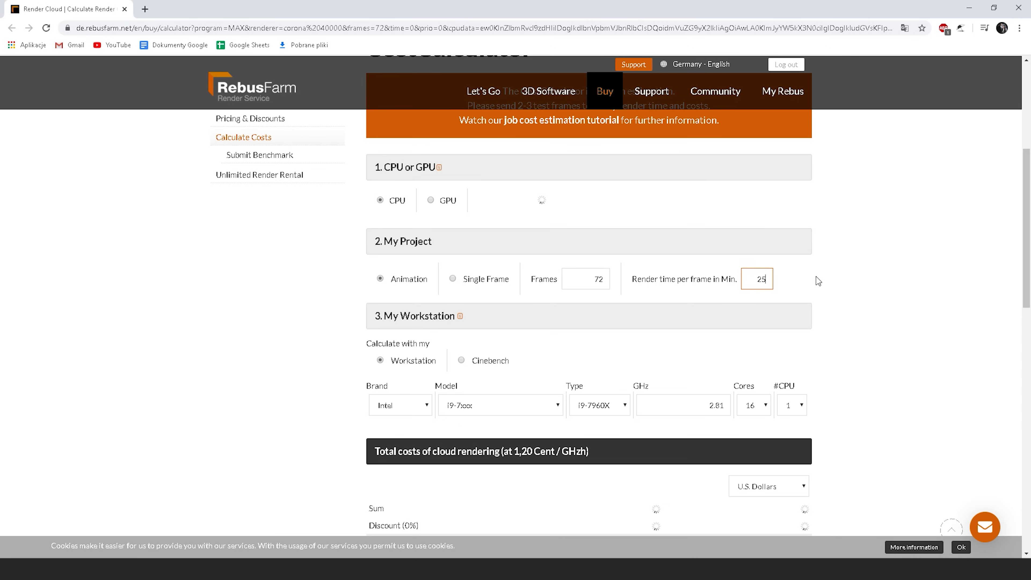
pyautogui.scroll(-4, 853, 272)
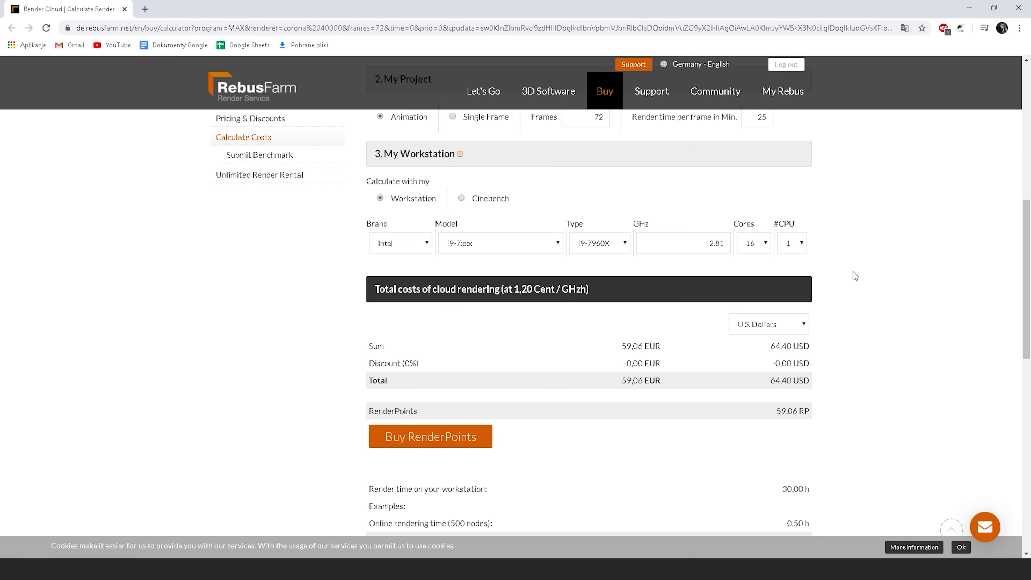
pyautogui.moveTo(619, 348); pyautogui.dragTo(686, 343)
pyautogui.click(687, 343)
pyautogui.scroll(-3, 689, 348)
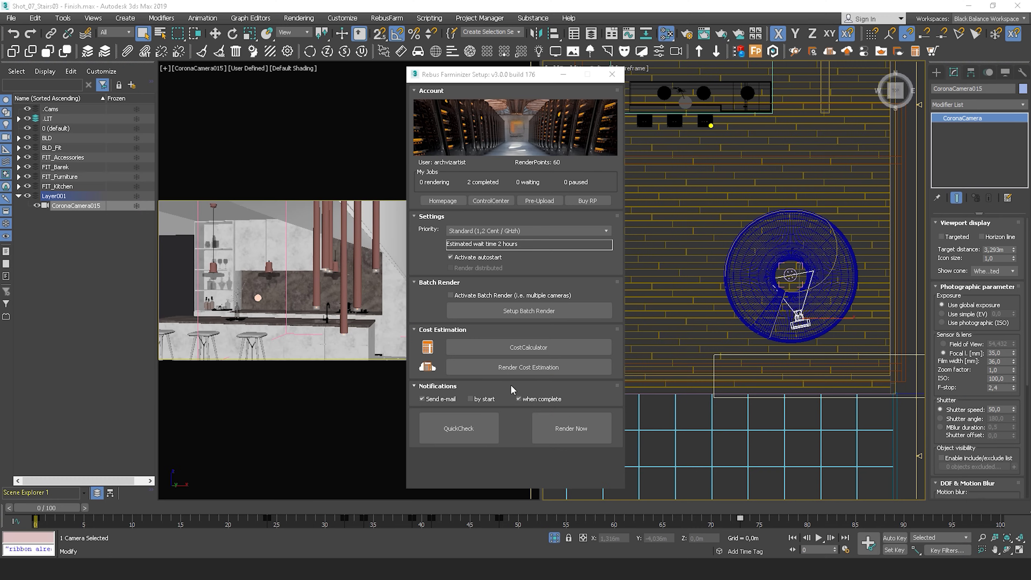
# - Run QuickCheck, keep progressive settings unchanged, and confirm CoronaCamera015 as render camera
pyautogui.click(459, 428)
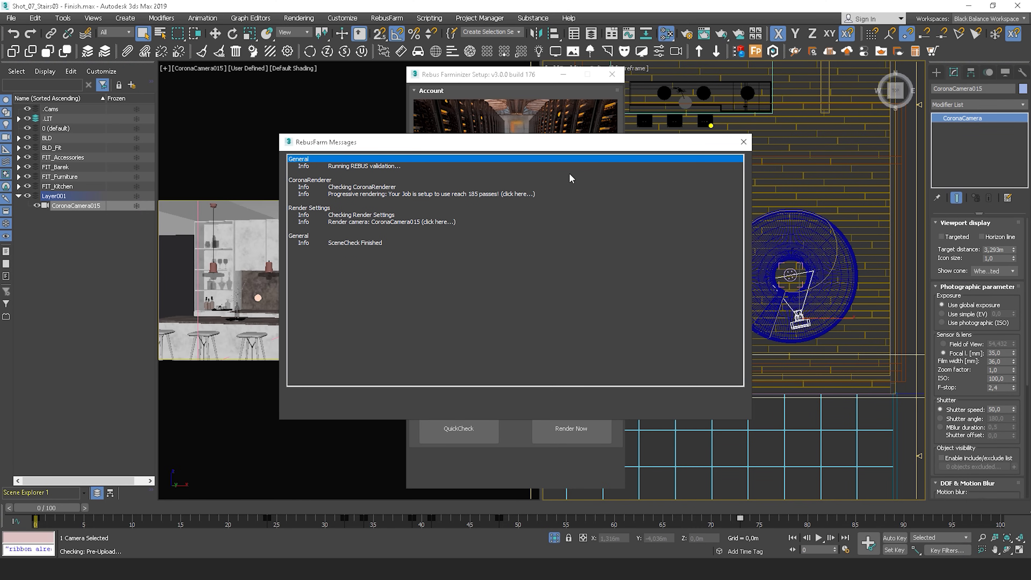
pyautogui.click(743, 142)
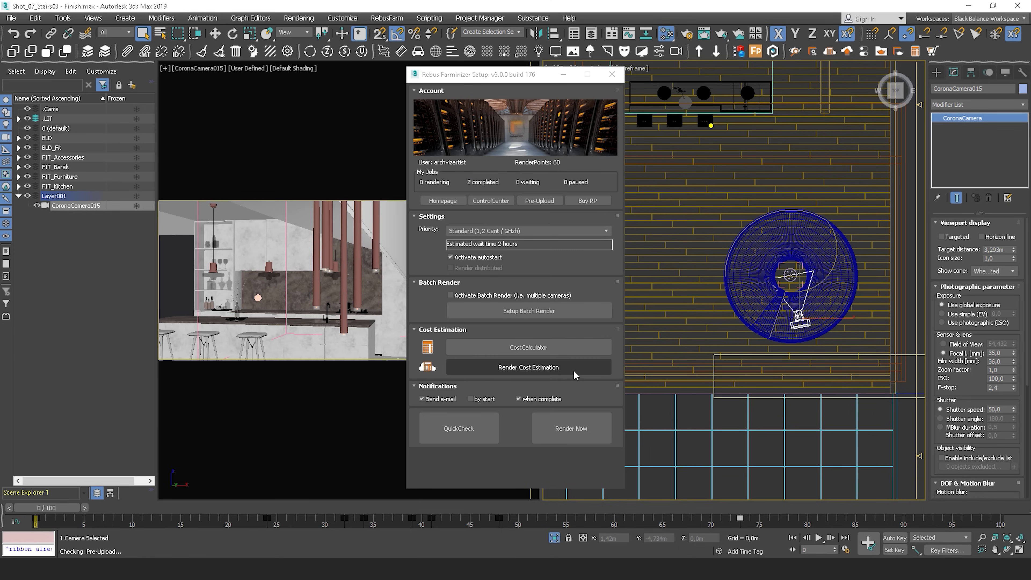
pyautogui.click(572, 436)
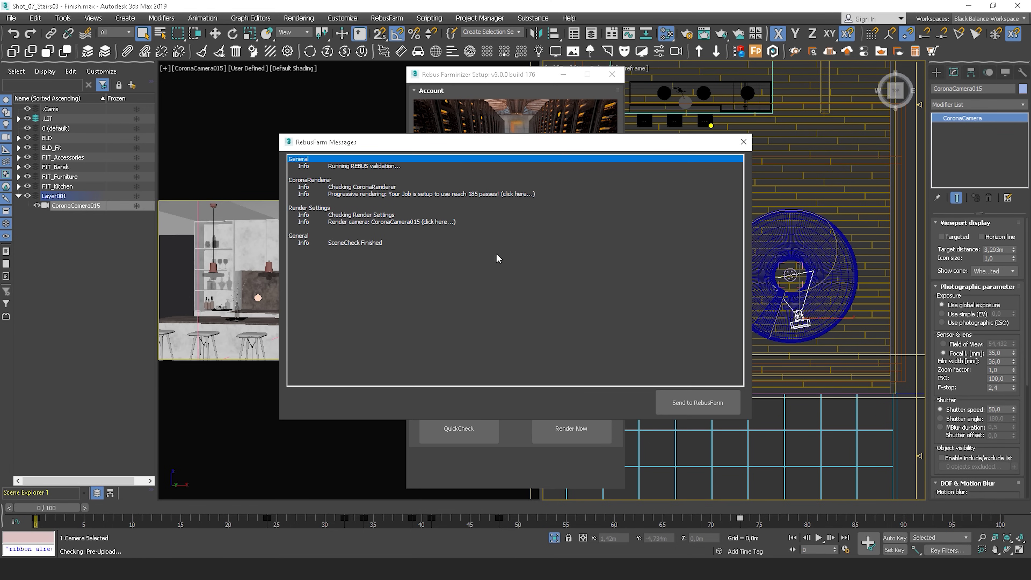
pyautogui.click(520, 194)
pyautogui.click(624, 345)
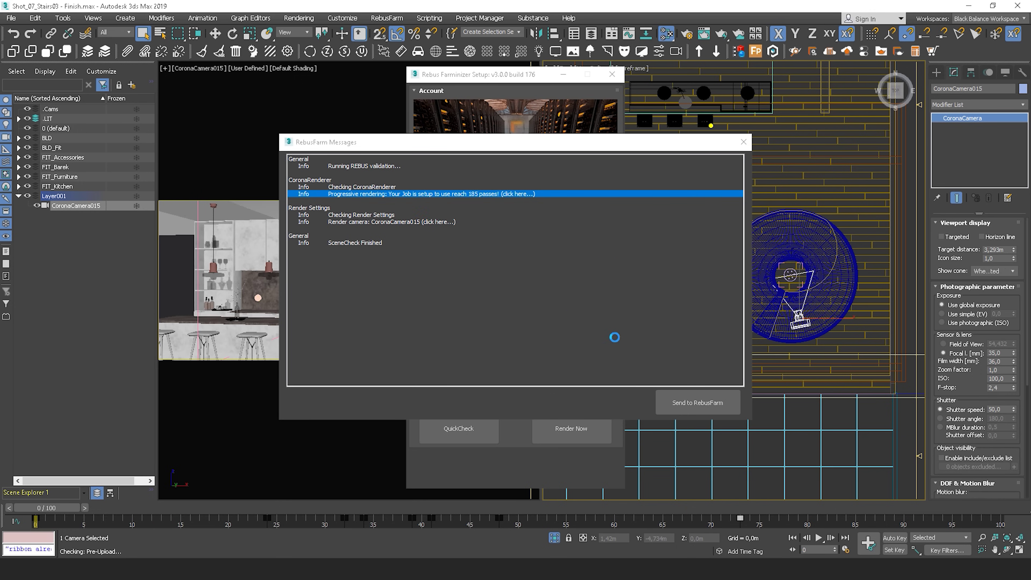
pyautogui.click(442, 222)
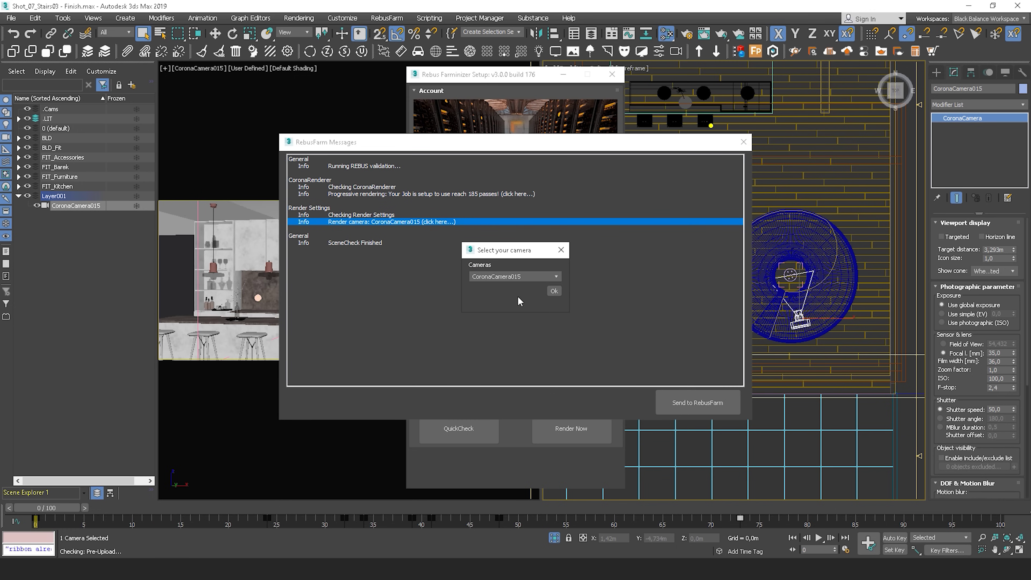
pyautogui.click(543, 277)
pyautogui.click(496, 286)
pyautogui.click(554, 291)
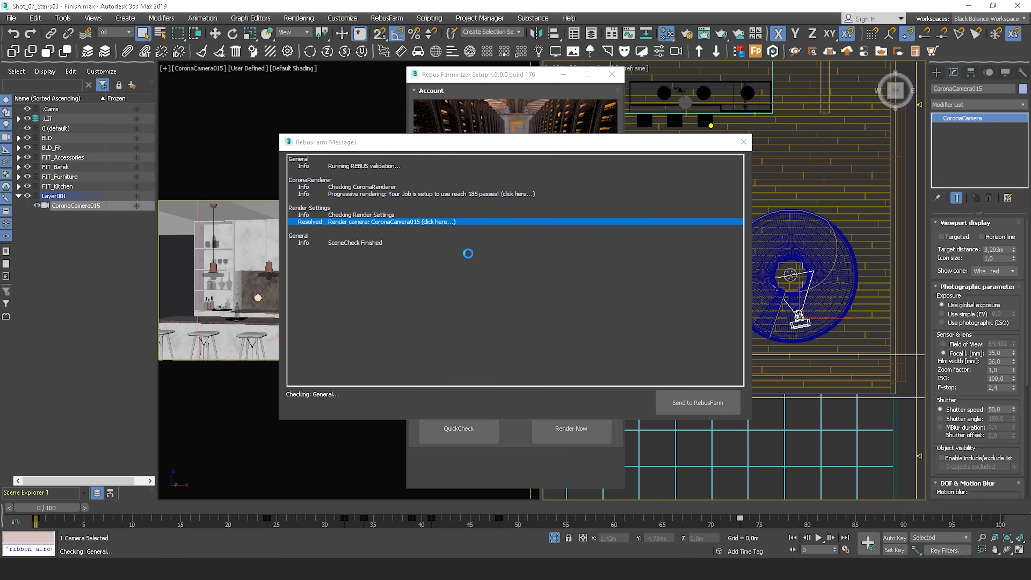
# - Send the job to RebusFarm, then close the notification, validation messages and Farminizer setup
pyautogui.click(681, 405)
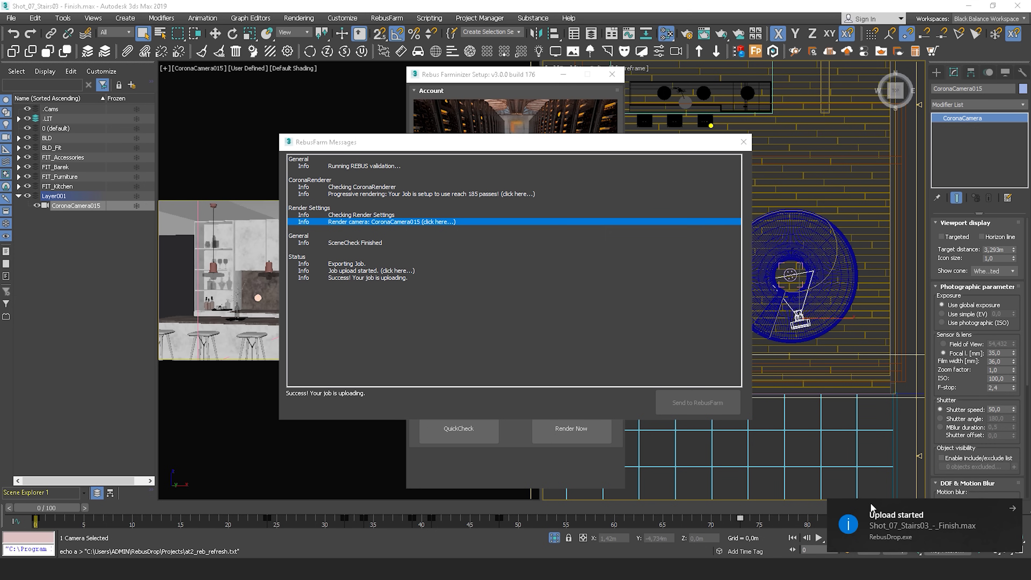
pyautogui.click(982, 523)
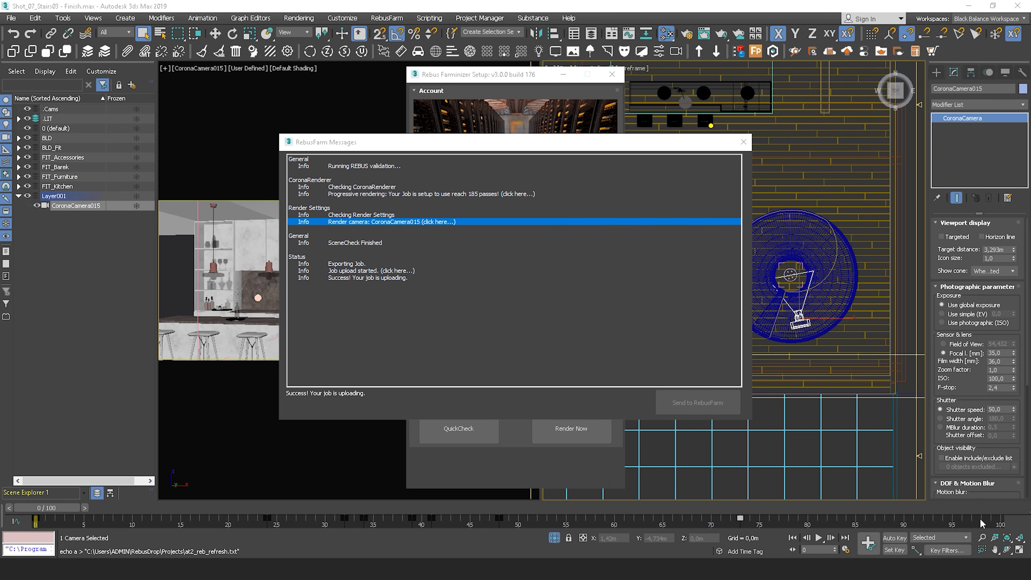
pyautogui.click(744, 142)
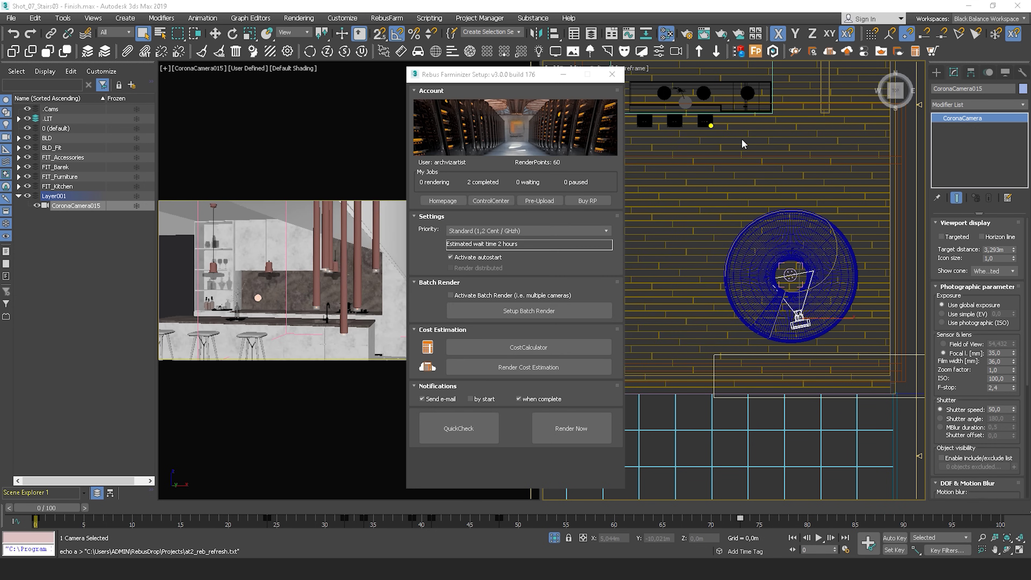
pyautogui.click(612, 75)
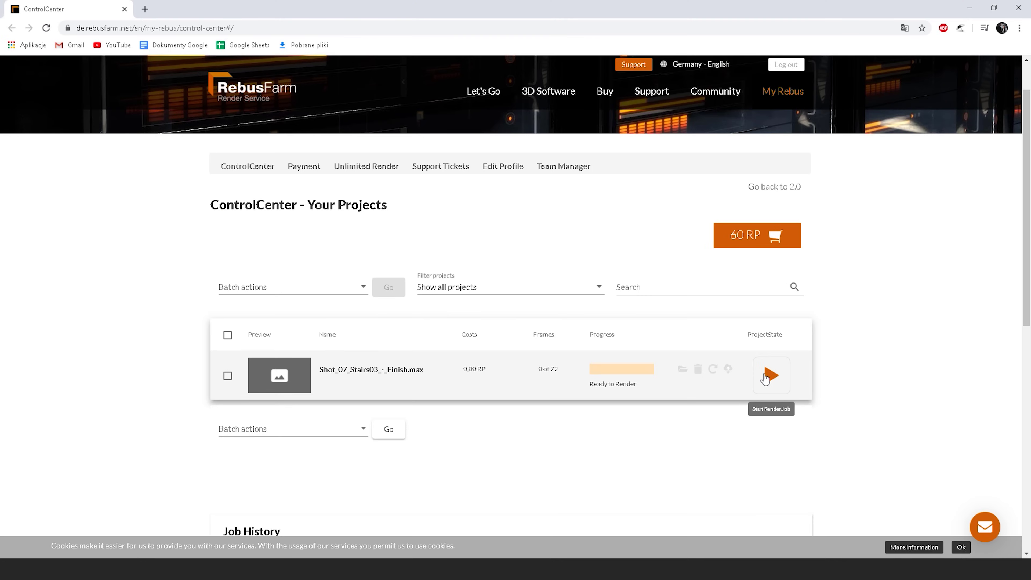
# - Start the uploaded stairs render job from RebusDrop
pyautogui.click(766, 379)
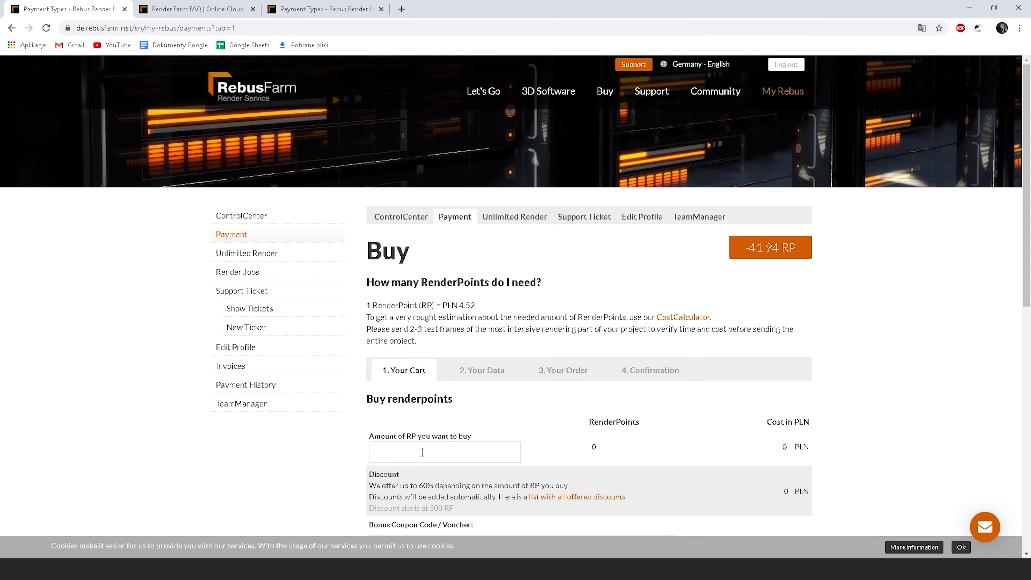
# - Buy 41.94 RenderPoints and open the ControlCenter showing 72 of 72 frames rendered
pyautogui.write('.94')
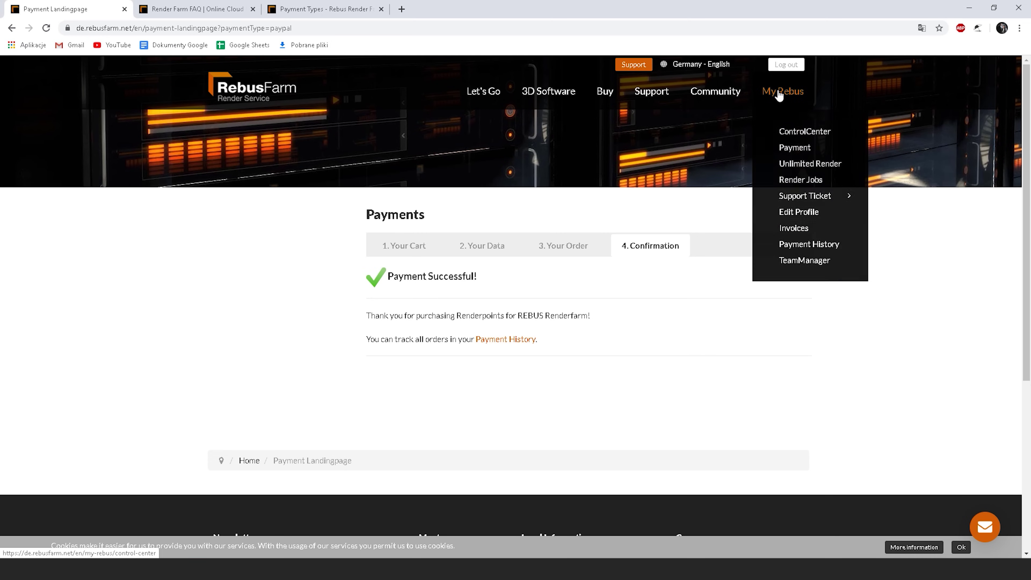
pyautogui.click(779, 94)
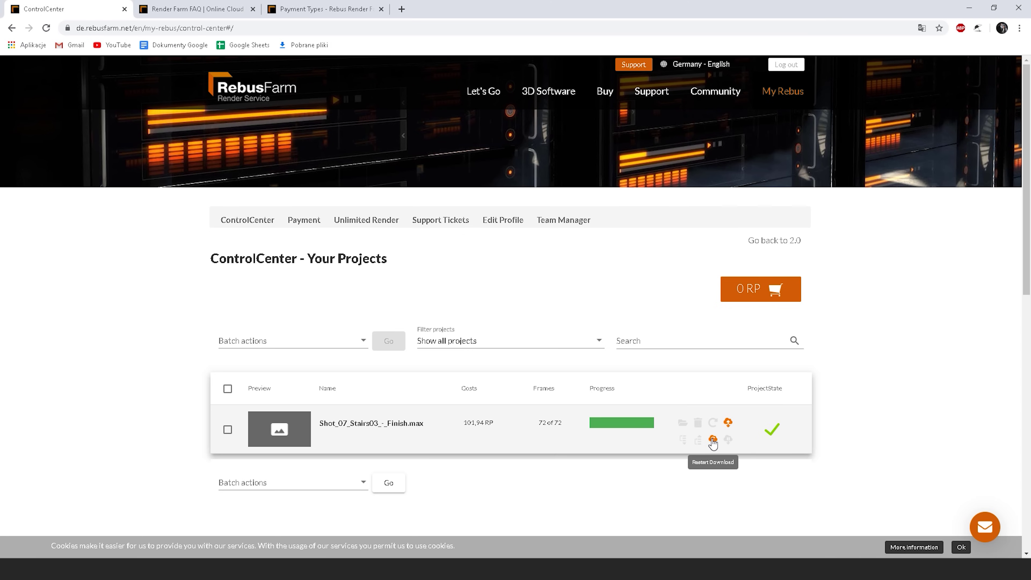
# - Restart the rendered-frames download and show the Rebus Render Output folder receiving the EXR files
pyautogui.click(714, 441)
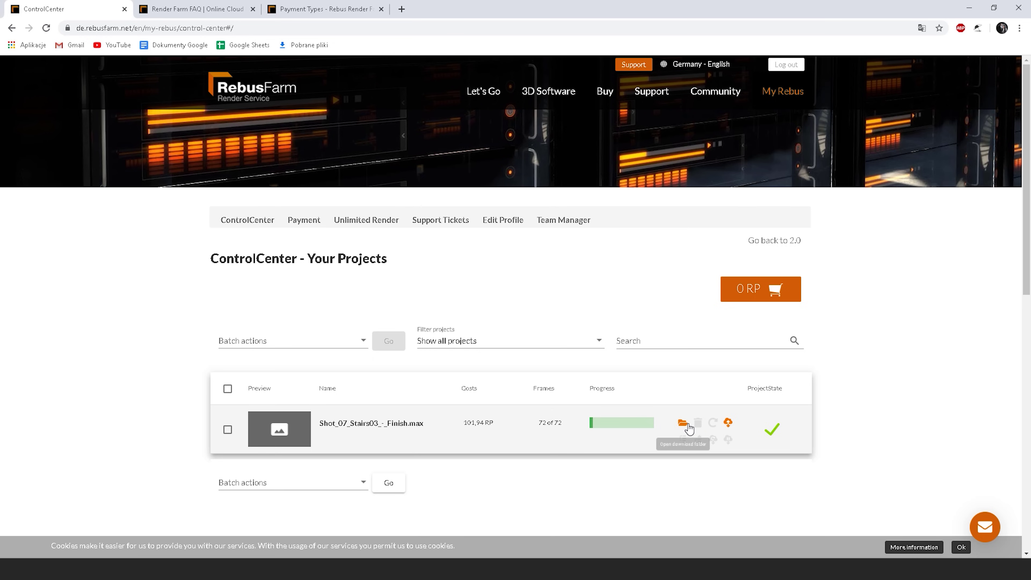
pyautogui.click(684, 423)
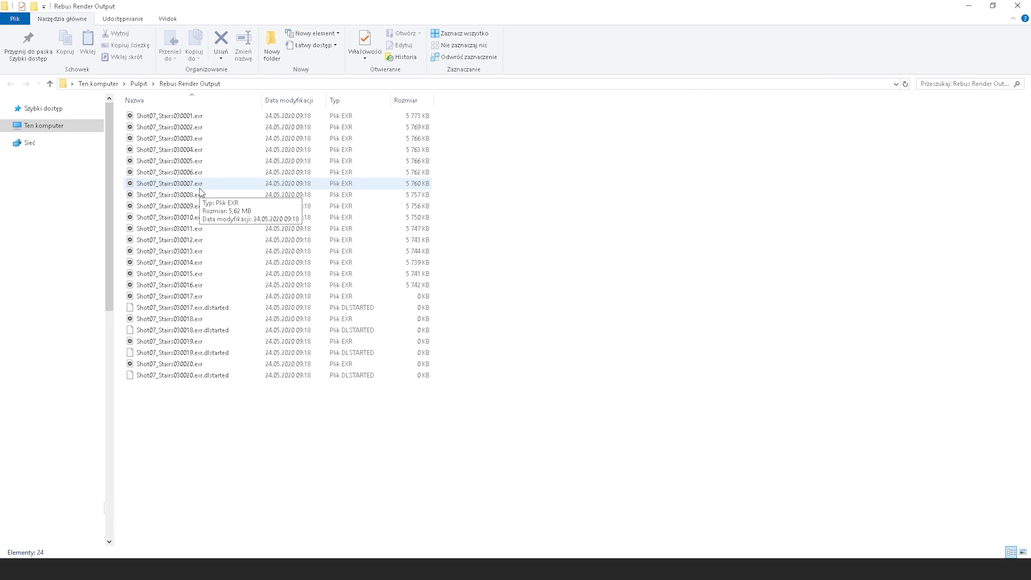